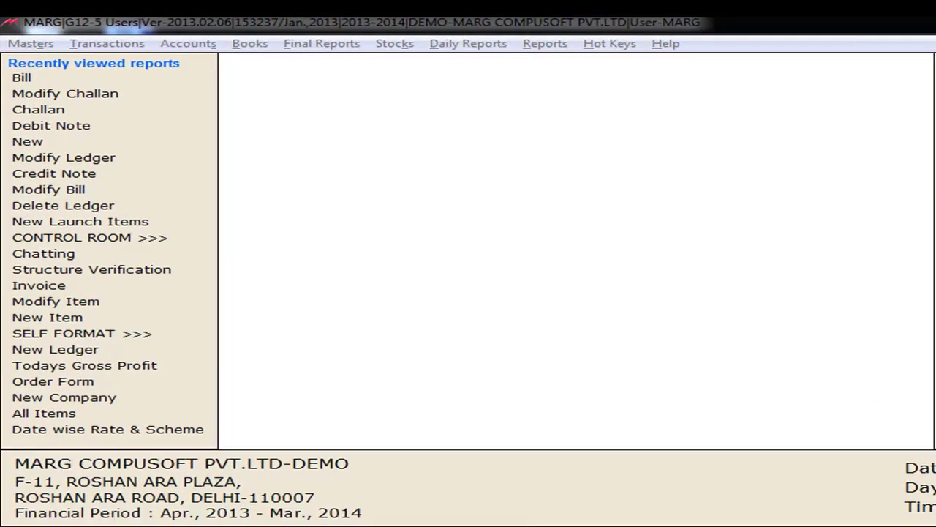
# Step: Start a breakage/expiry purchase return debit note for the party RANBAXY INDIA LTD
pyautogui.click(110, 46)
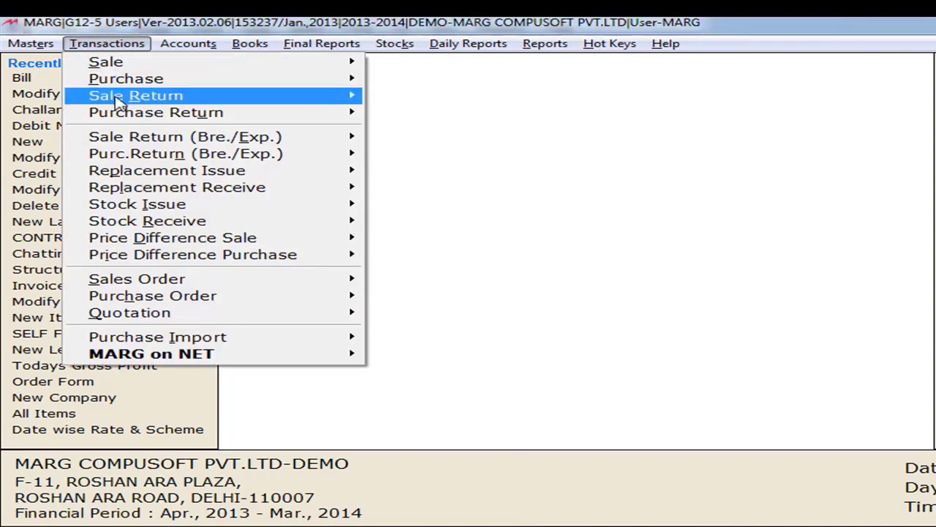
pyautogui.moveTo(128, 159)
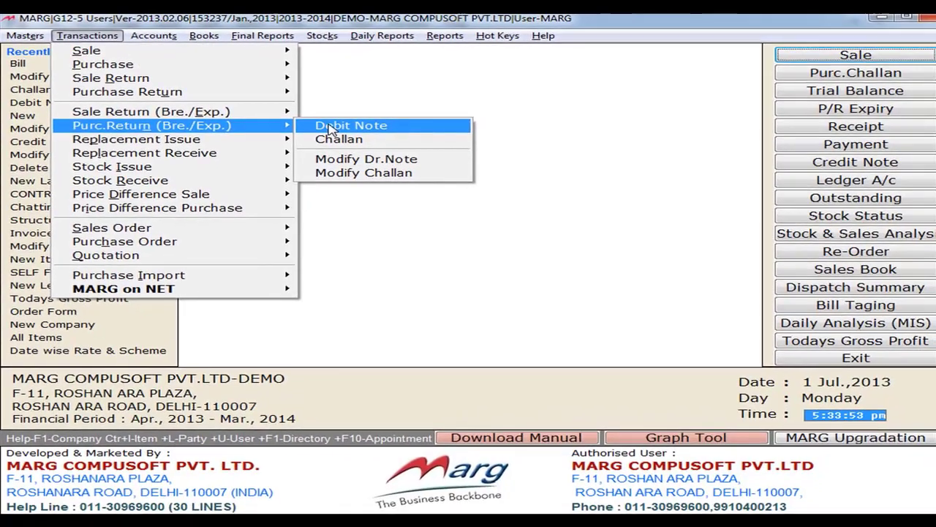
pyautogui.click(328, 129)
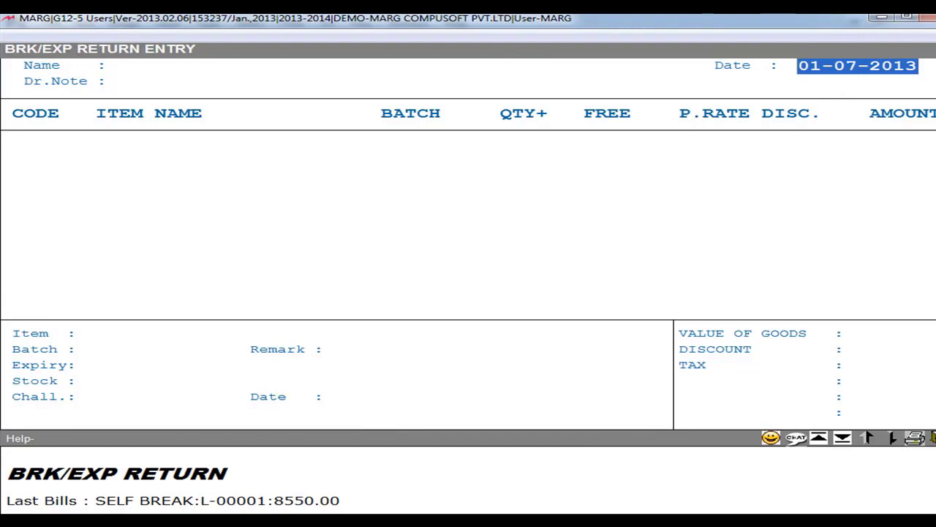
pyautogui.press('Return')
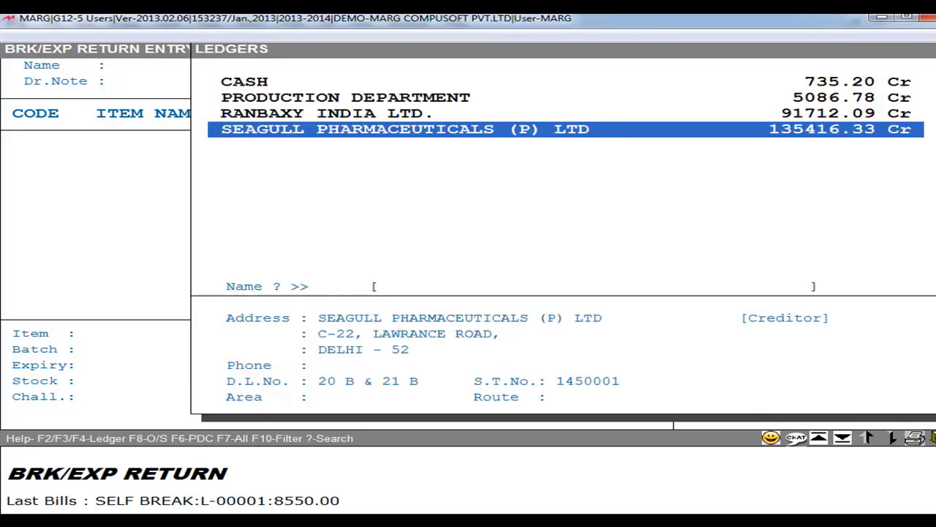
pyautogui.press('Up')
pyautogui.press('Return')
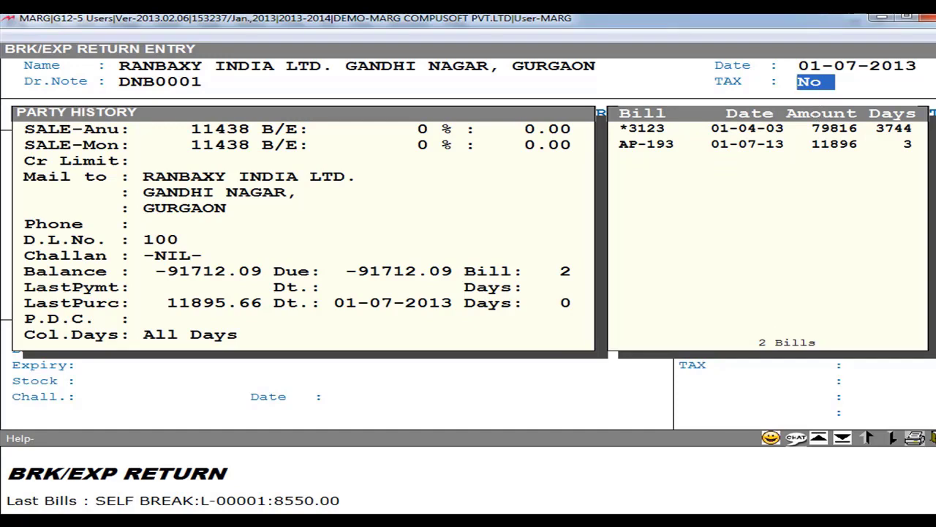
pyautogui.press('Return')
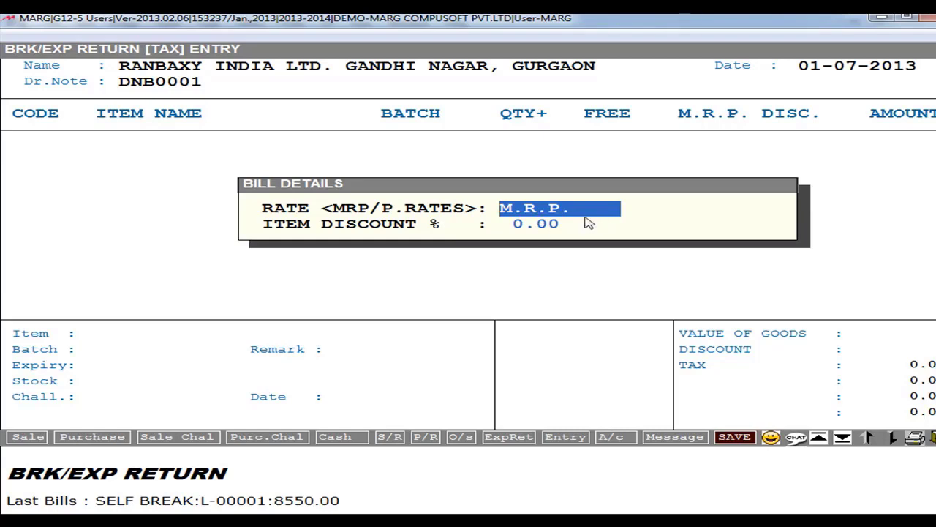
# Step: Use M.R.P. as the bill's rate basis with an item discount of 0.00%
pyautogui.press('space')
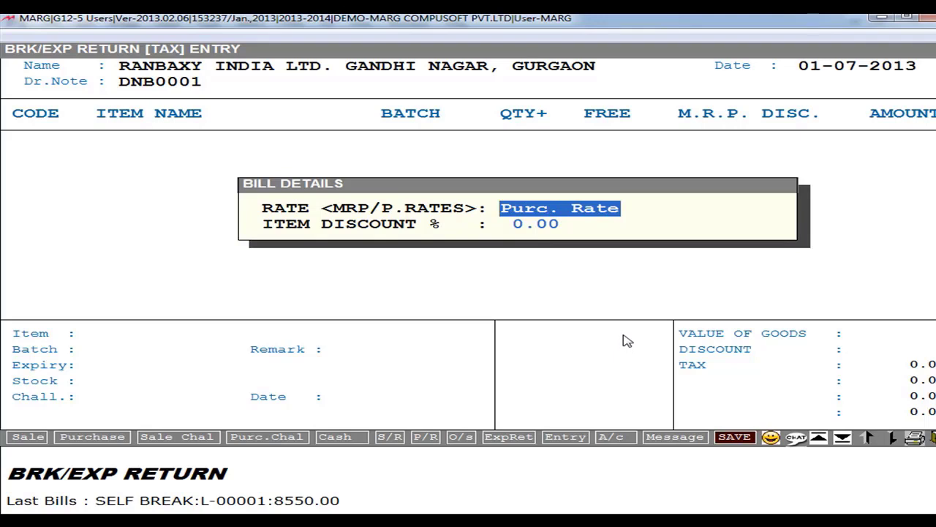
pyautogui.press('space')
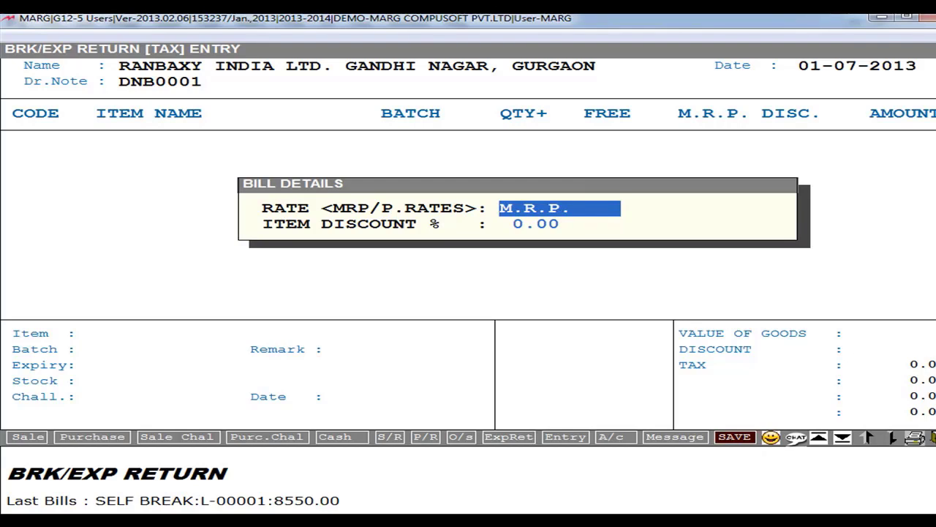
pyautogui.press('Return')
pyautogui.press('Return')
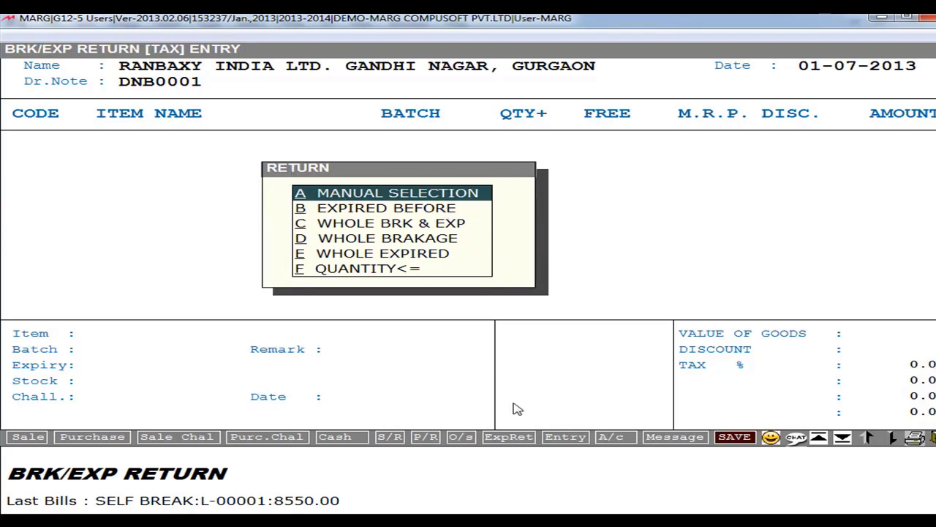
# Step: Examine the available return selection methods, from Manual Selection through Expired Before and the whole breakage/expiry options to Quantity<=
pyautogui.press('Down')
pyautogui.press('Down')
pyautogui.press('Down')
pyautogui.press('Down')
pyautogui.press('Down')
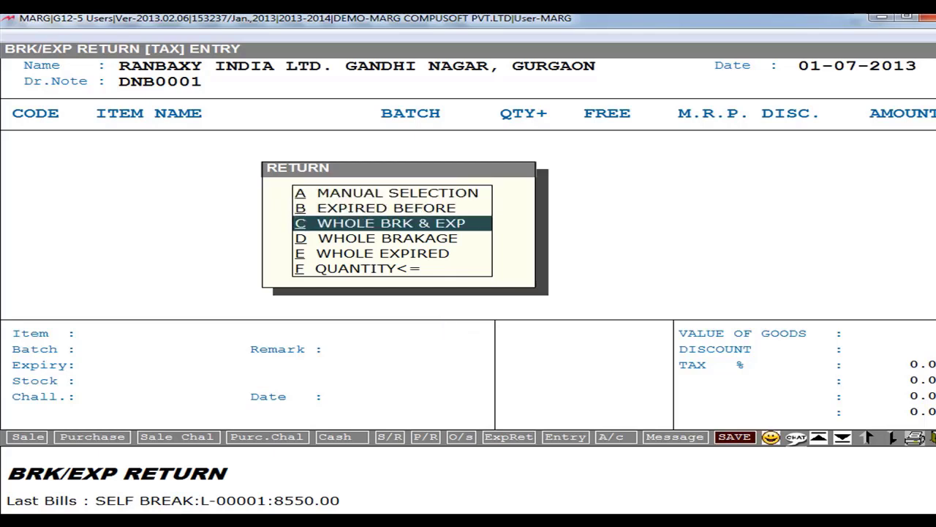
pyautogui.press('Up')
pyautogui.press('Up')
pyautogui.press('Up')
pyautogui.press('Up')
pyautogui.press('Up')
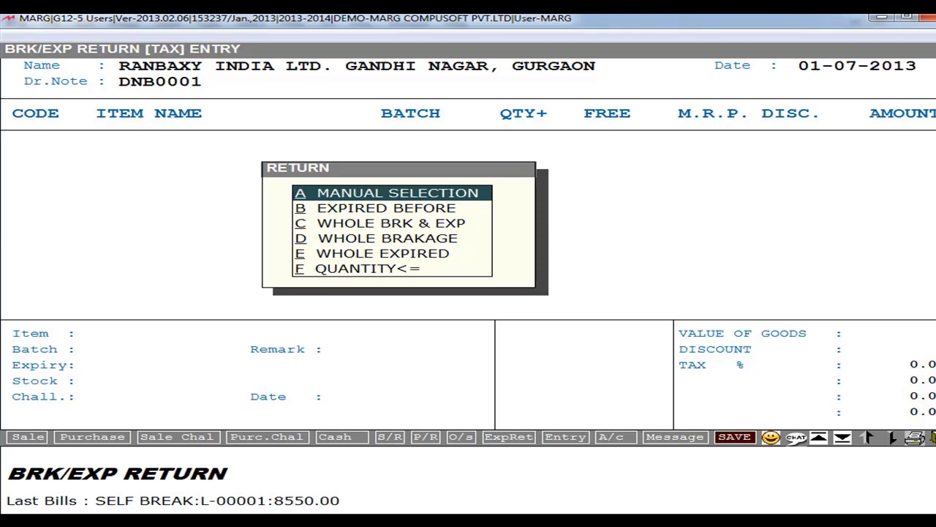
pyautogui.press('Down')
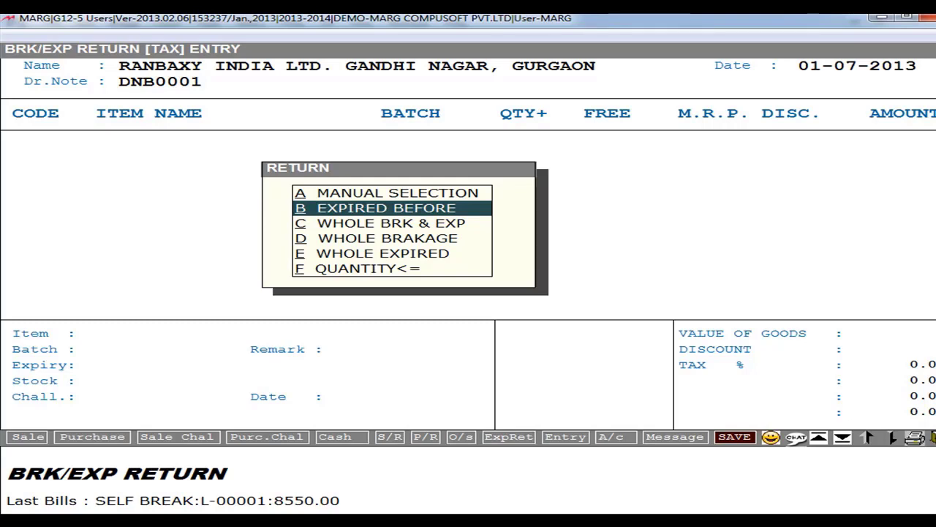
pyautogui.press('Down')
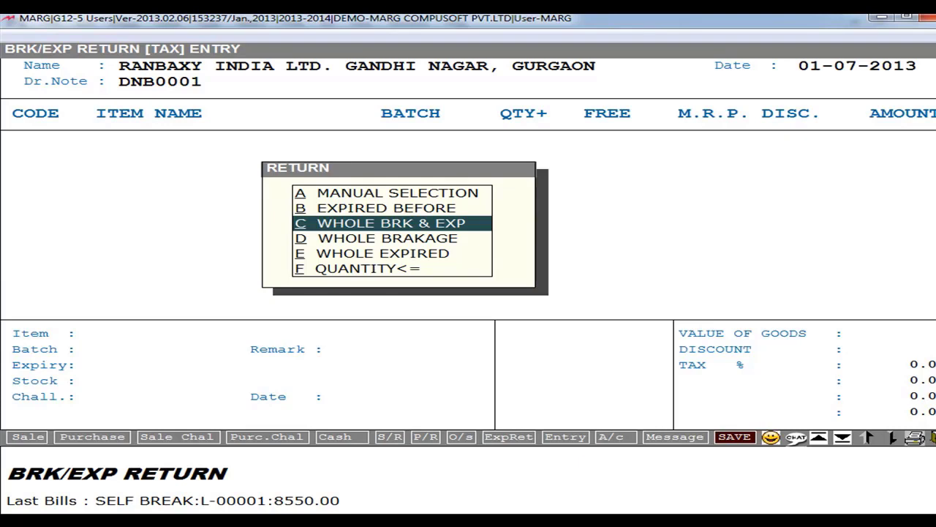
pyautogui.press('Down')
pyautogui.press('Up')
pyautogui.press('Down')
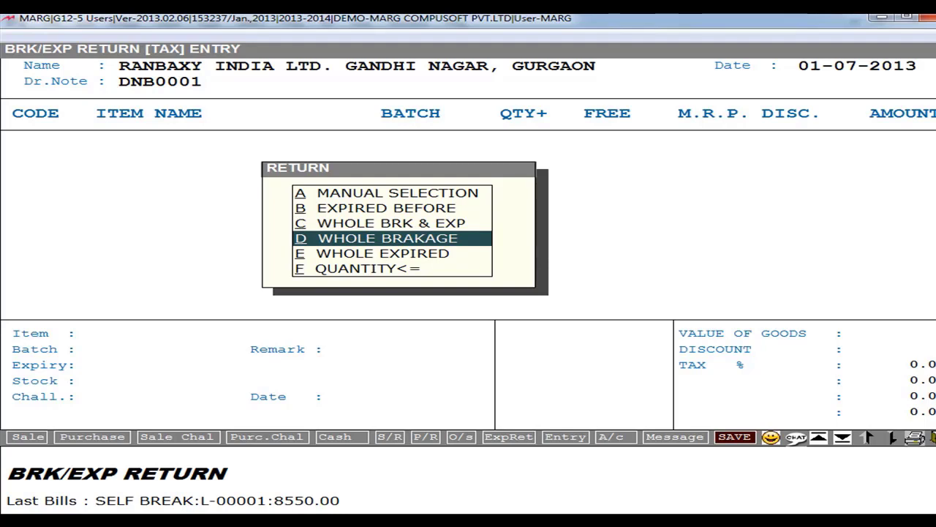
pyautogui.press('Down')
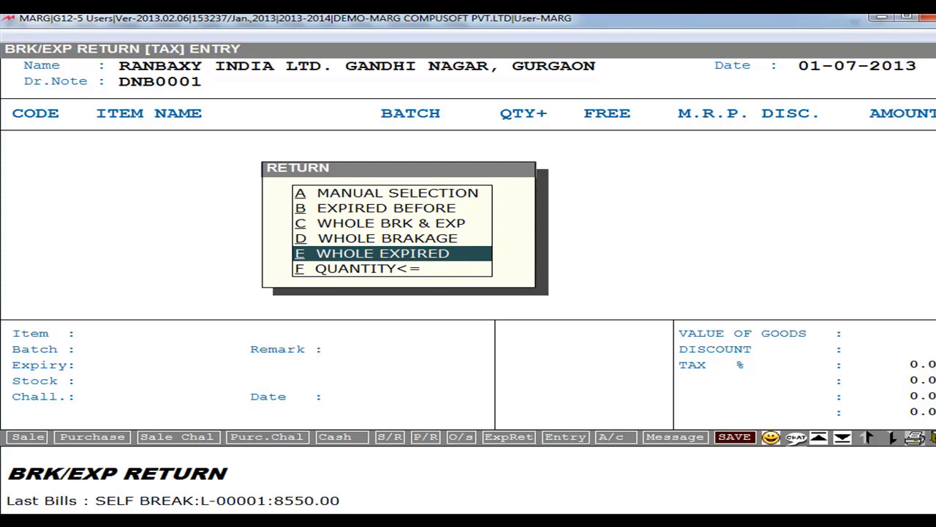
pyautogui.press('Up')
pyautogui.press('Up')
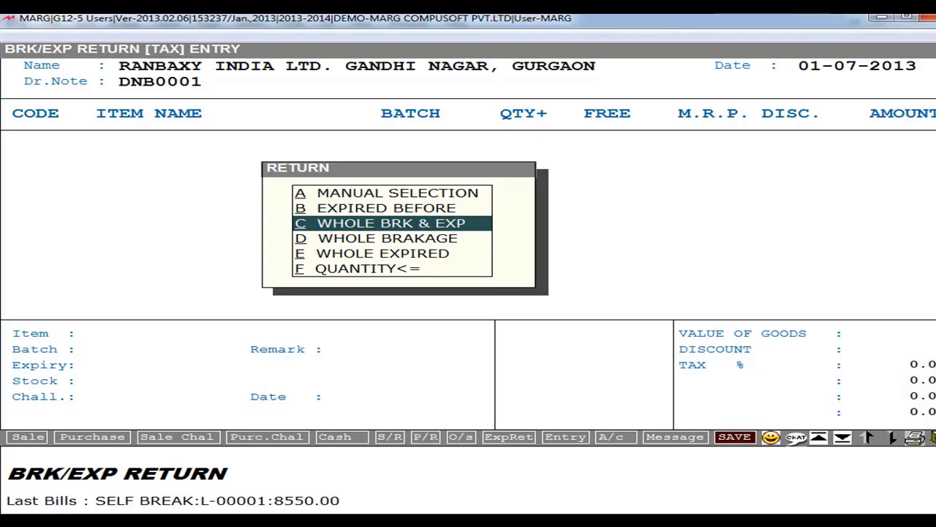
pyautogui.press('Down')
pyautogui.press('Down')
pyautogui.press('Down')
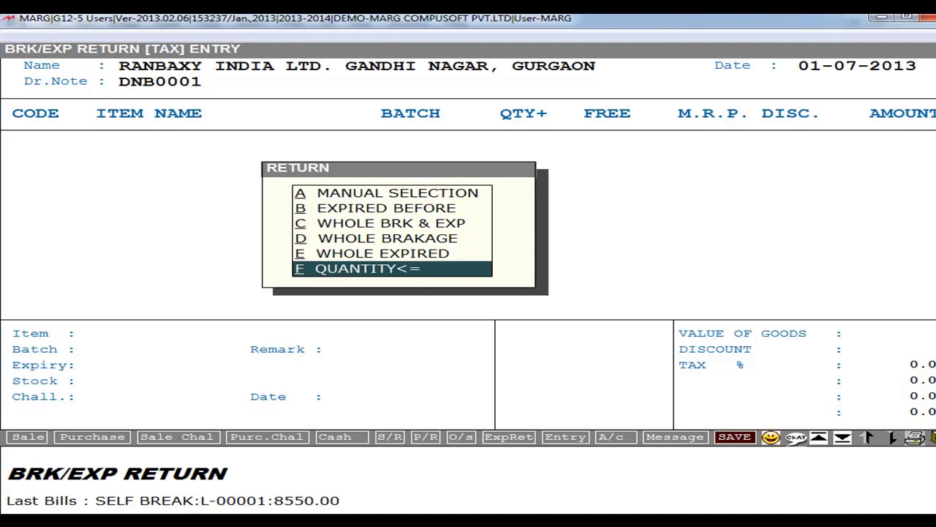
pyautogui.press('Up')
pyautogui.press('Up')
pyautogui.press('Up')
pyautogui.press('Up')
pyautogui.press('Up')
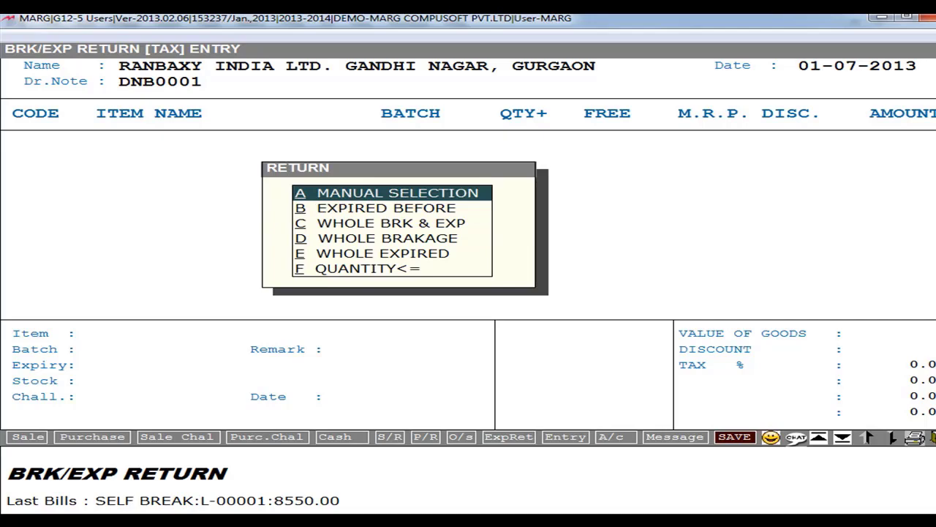
# Step: Choose manual selection for the return and add the item AMIFRU 40 10T
pyautogui.press('Return')
pyautogui.press('Return')
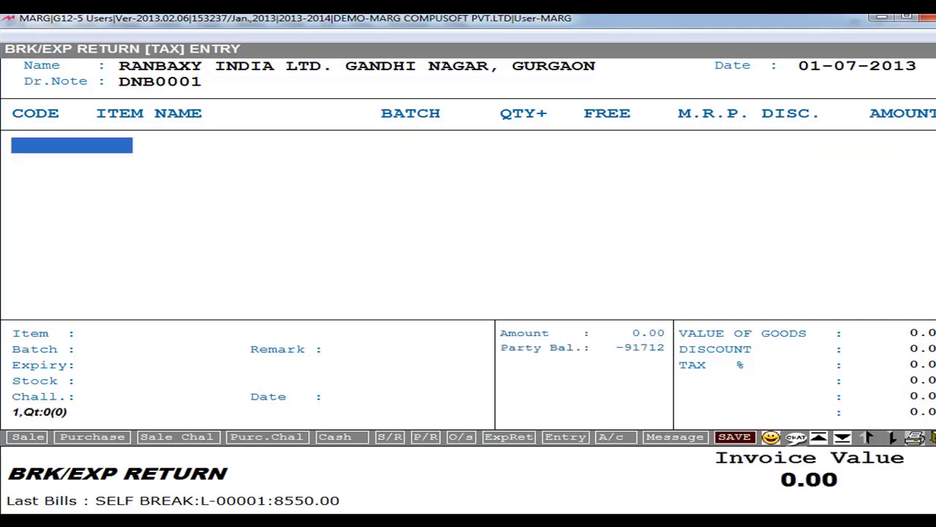
pyautogui.press('Return')
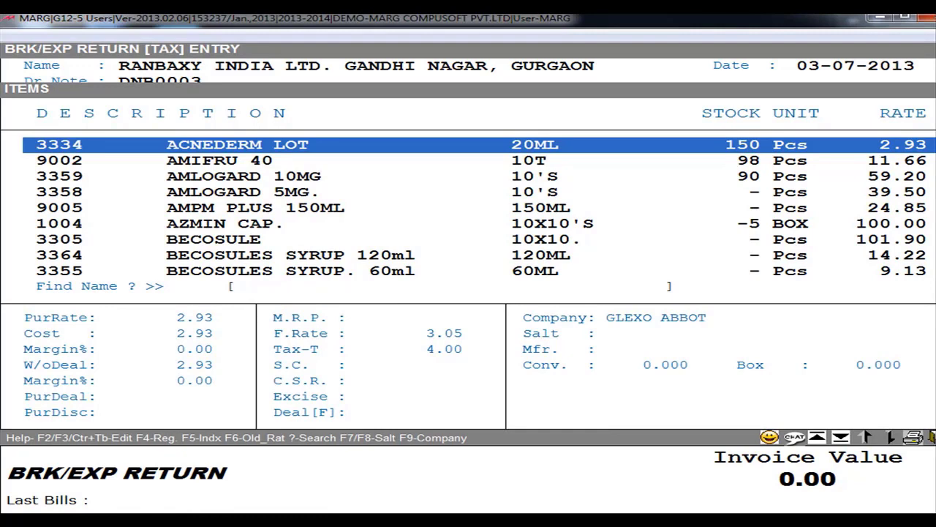
pyautogui.press('Down')
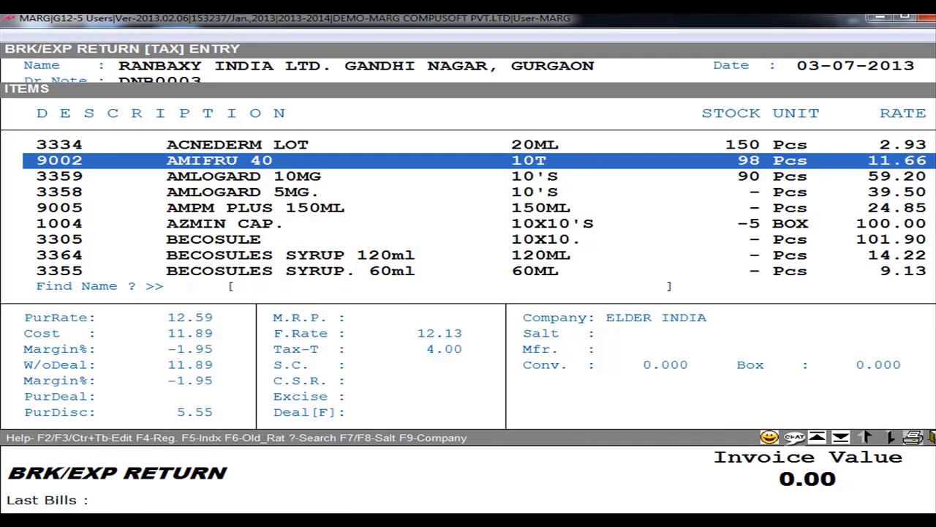
pyautogui.press('Return')
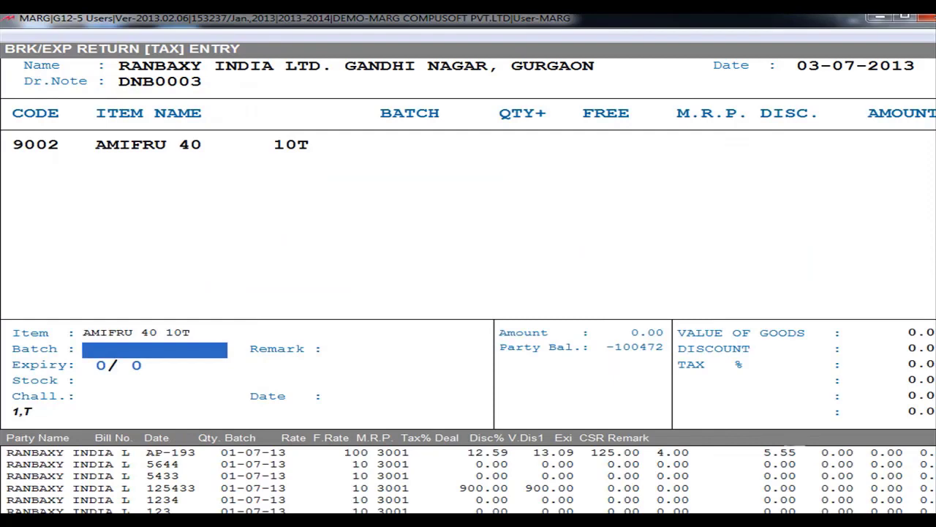
# Step: Pick batch 001 for AMIFRU 40 and enter a return quantity of 1 at M.R.P. 125.00
pyautogui.press('Return')
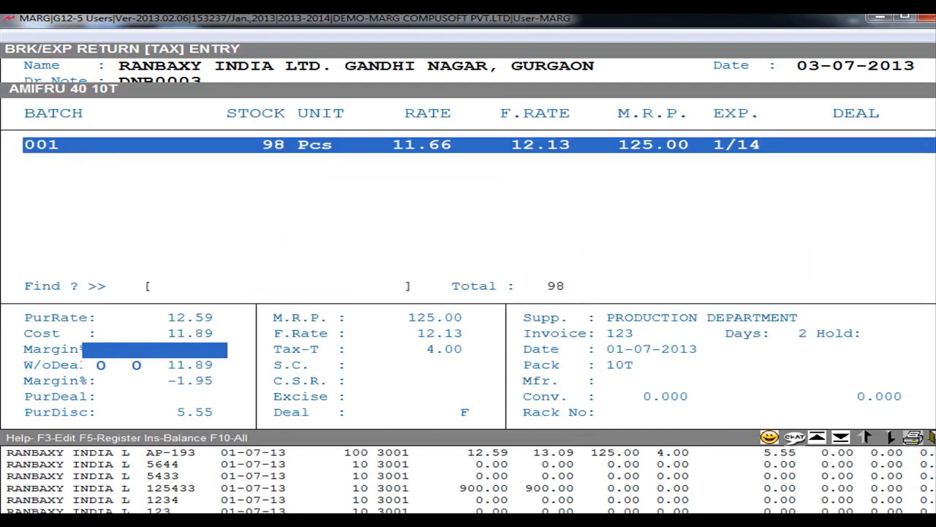
pyautogui.press('Return')
pyautogui.press('Return')
pyautogui.press('Return')
pyautogui.press('Return')
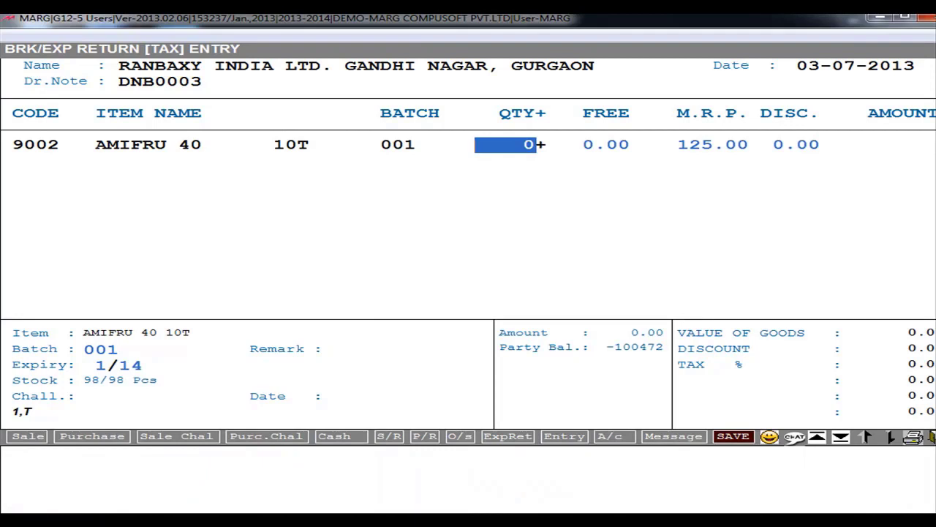
pyautogui.write('1')
pyautogui.press('Return')
pyautogui.press('Return')
pyautogui.press('Return')
pyautogui.press('Return')
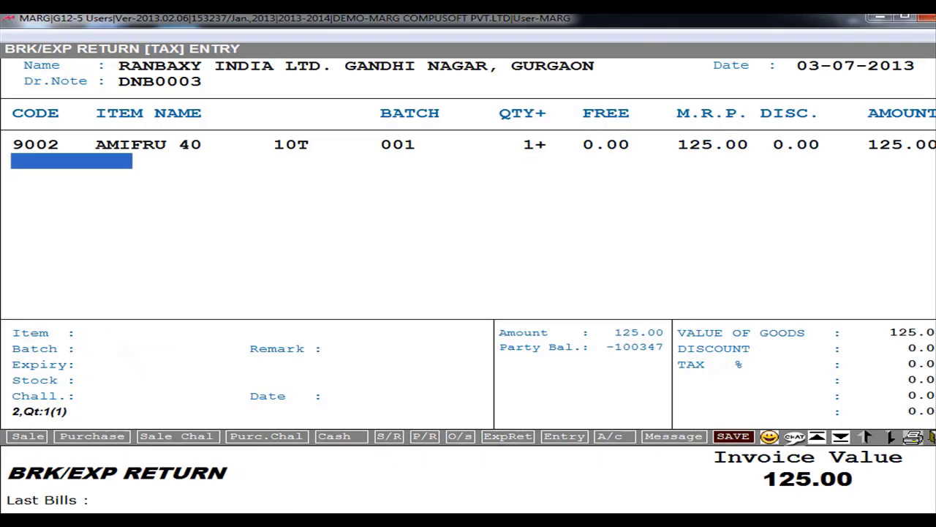
# Step: Add the item AZMIN CAP. 10X10'S to the return with a quantity of 4 at M.R.P. 115.00
pyautogui.press('Return')
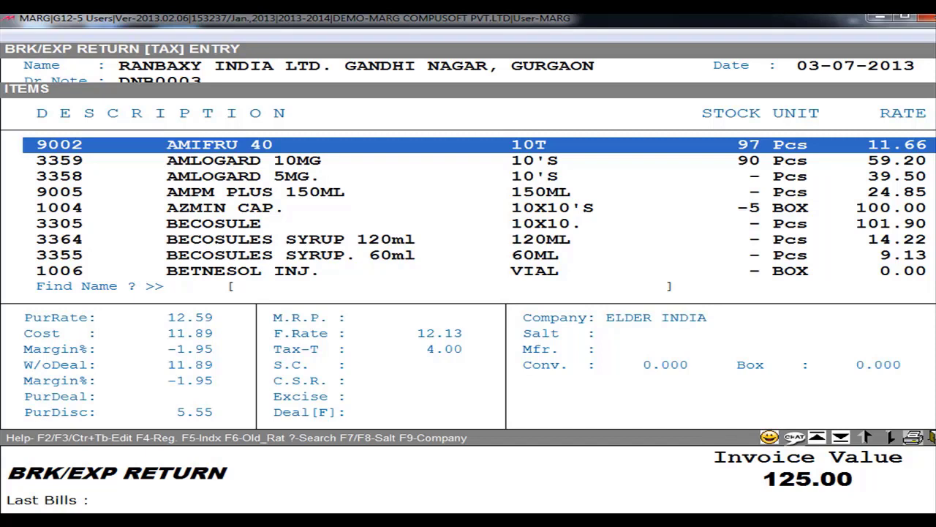
pyautogui.press('Down')
pyautogui.press('Down')
pyautogui.press('Down')
pyautogui.press('Down')
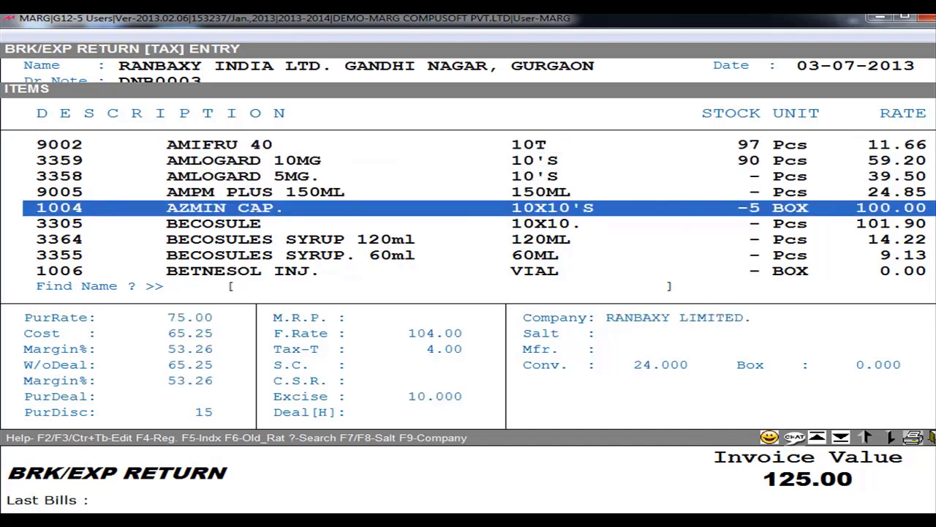
pyautogui.press('Return')
pyautogui.press('Return')
pyautogui.press('Return')
pyautogui.press('Return')
pyautogui.press('Return')
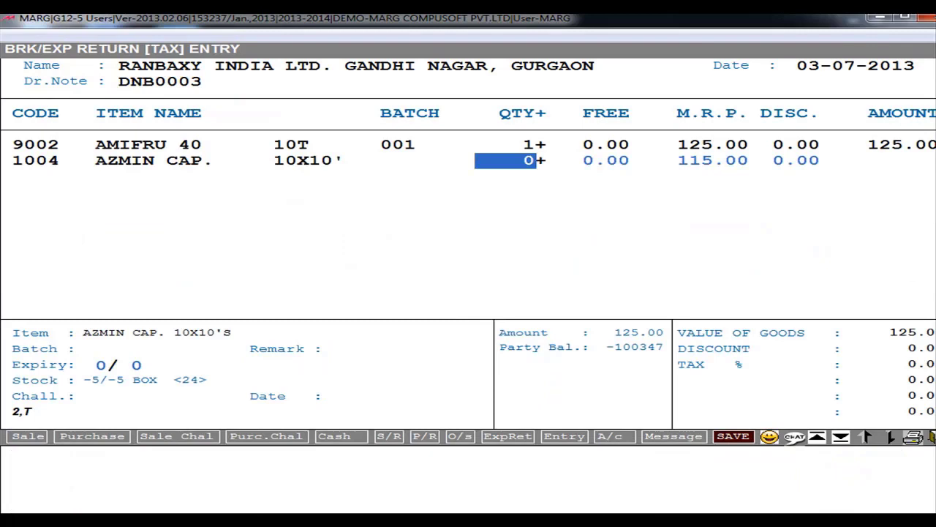
pyautogui.write('4')
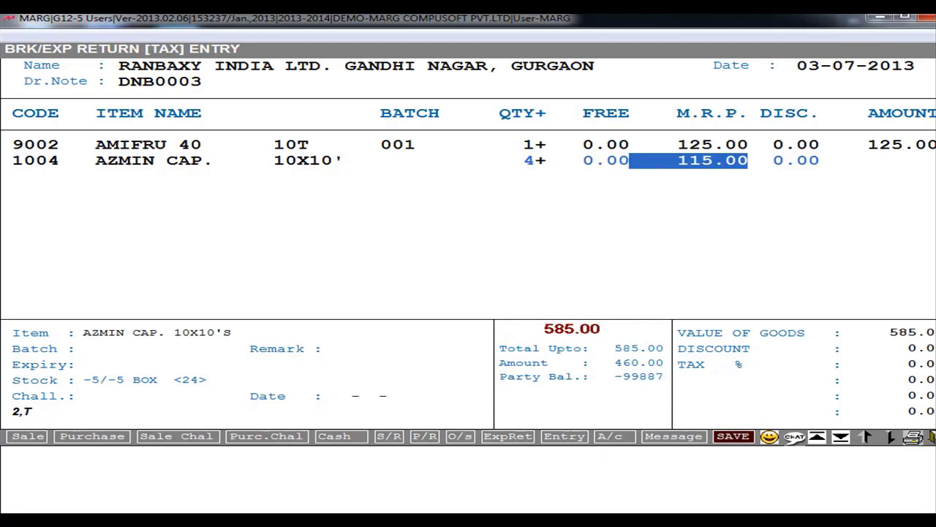
pyautogui.press('Return')
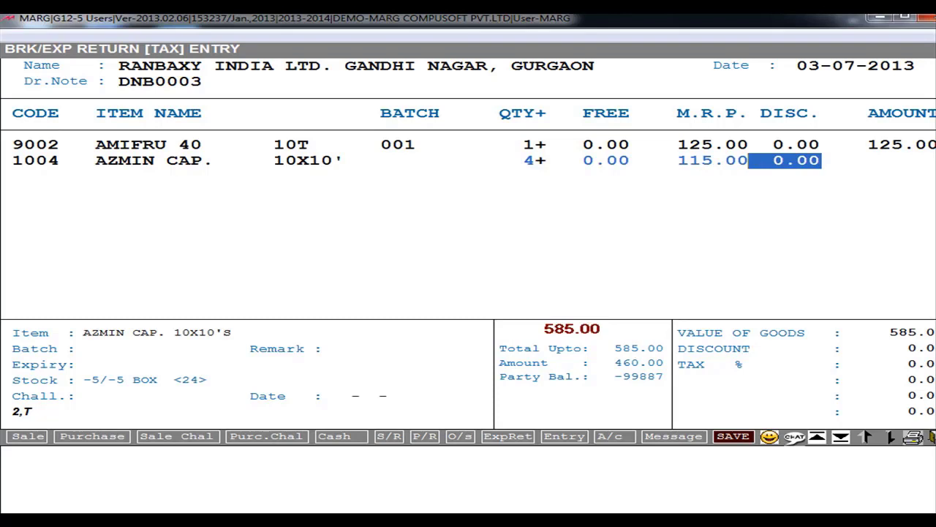
pyautogui.press('Return')
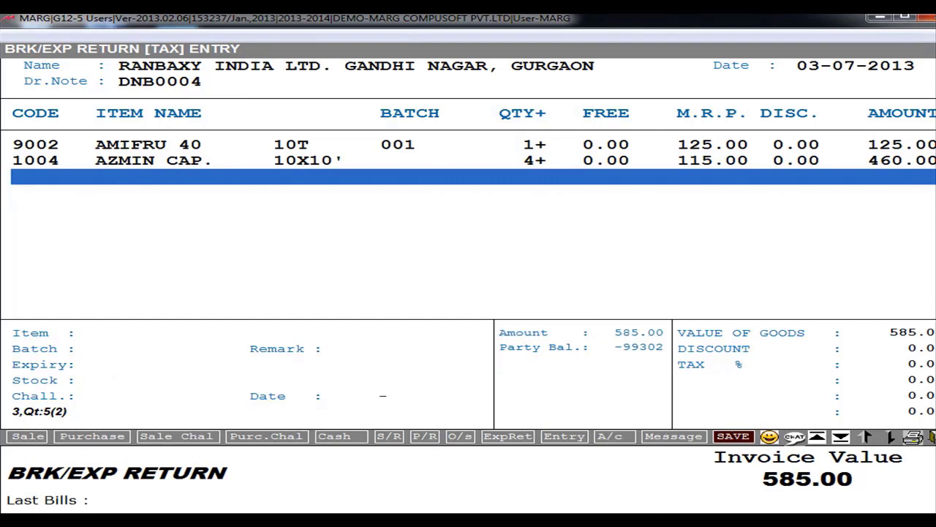
# Step: Finish the item entry, accept 0.00 as cash received and save the debit note
pyautogui.press('Escape')
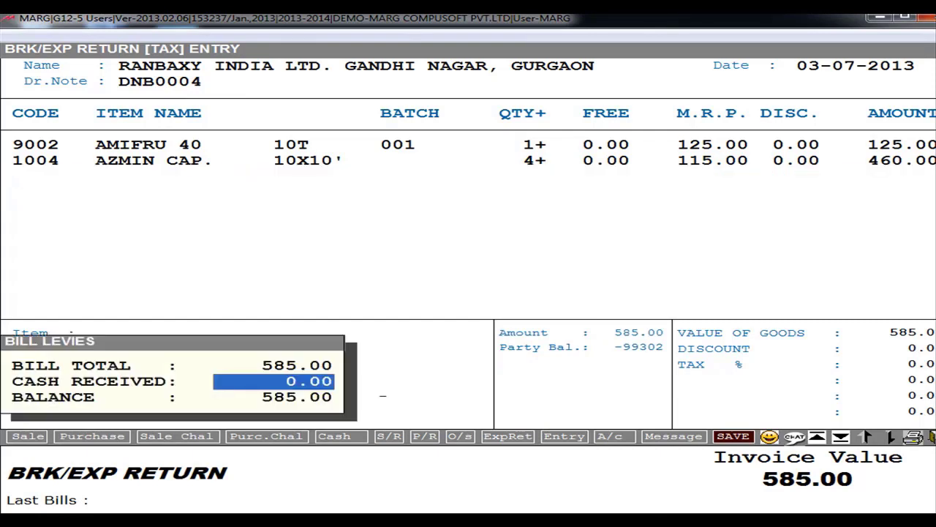
pyautogui.press('Return')
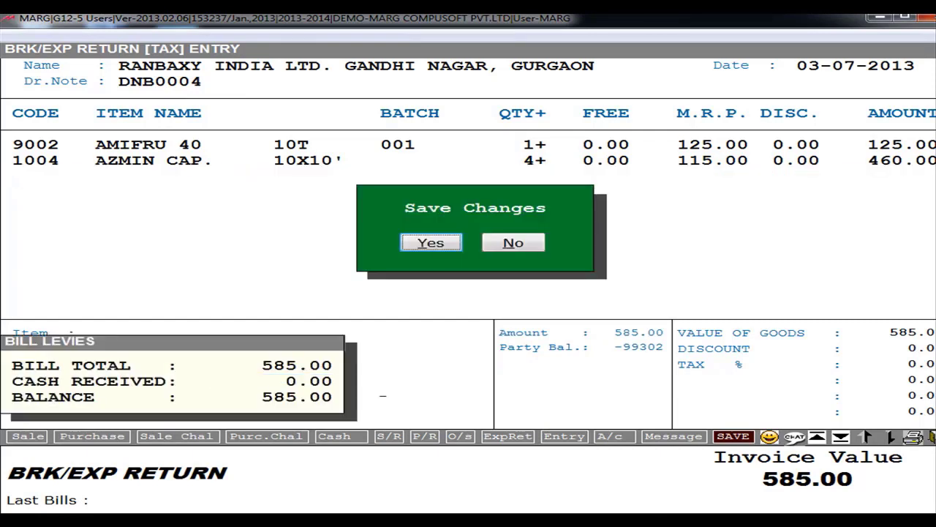
pyautogui.click(430, 244)
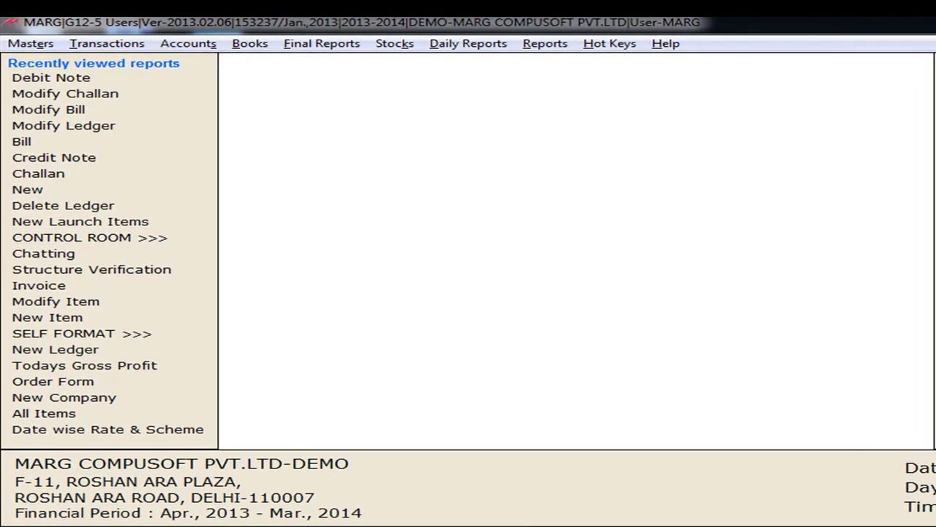
# Step: Start a replacement receive credit note dated 03-07-2013 for the party RANBAXY INDIA LTD
pyautogui.click(137, 47)
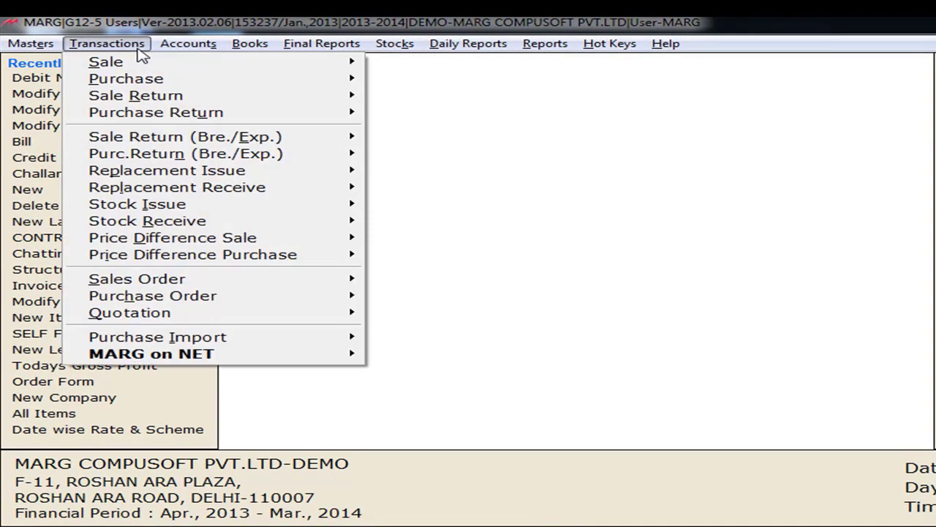
pyautogui.moveTo(192, 191)
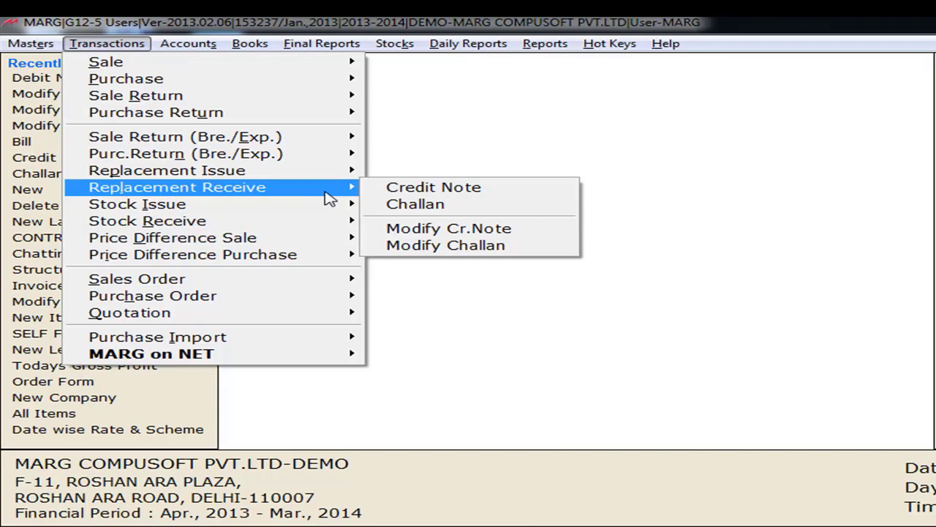
pyautogui.click(404, 191)
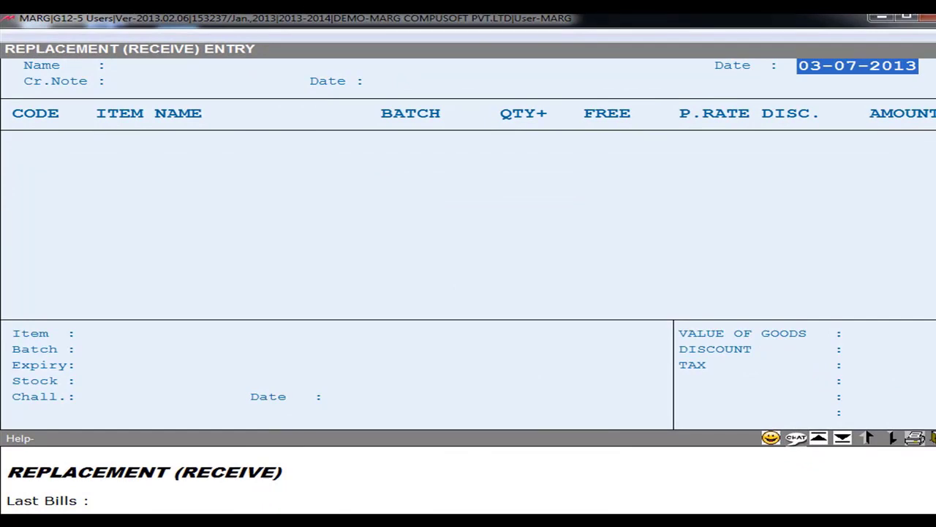
pyautogui.press('Return')
pyautogui.press('Return')
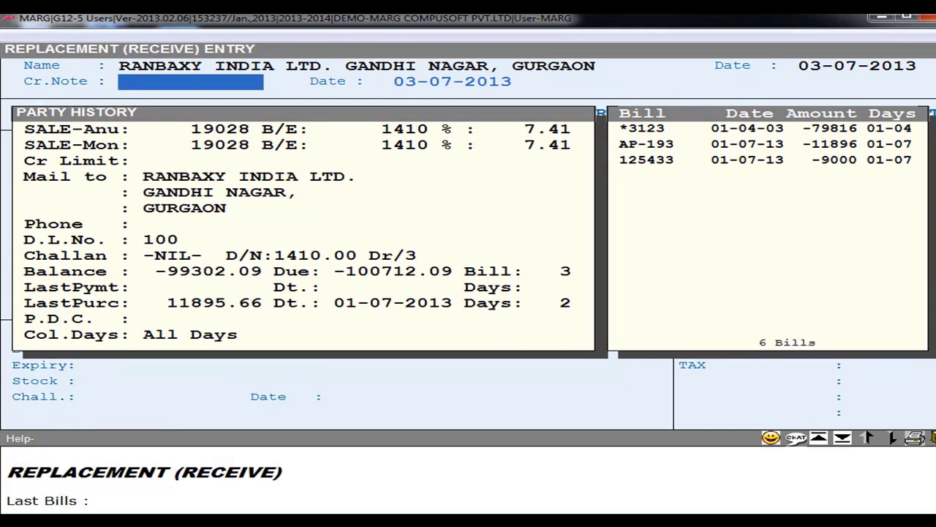
# Step: Enter credit note number 5643 dated 03-07-2013, with M.R.P. as the rate and 0.00 item discount
pyautogui.write('5643')
pyautogui.press('Return')
pyautogui.press('Return')
pyautogui.press('Return')
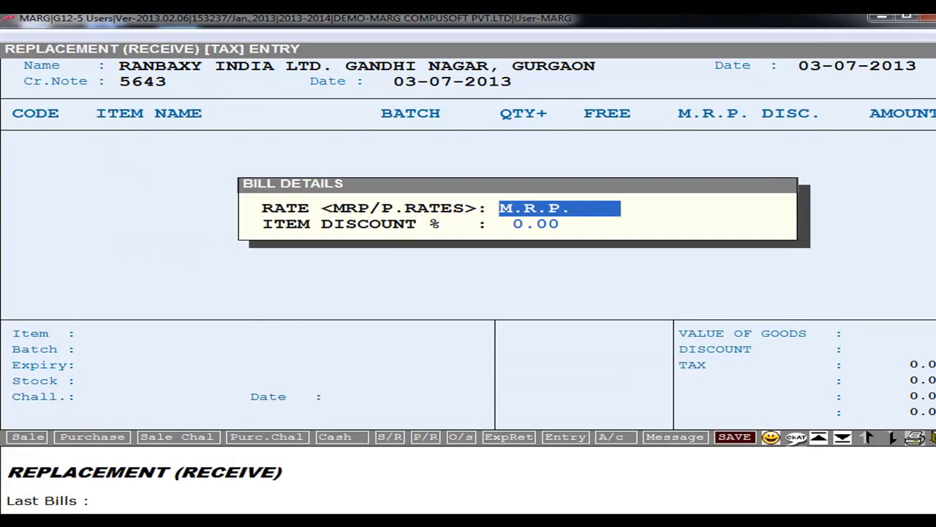
pyautogui.press('Return')
pyautogui.press('Return')
# Step: Add the item AMIFRU 40 10T from batch 3001 with expiry 9/15
pyautogui.press('Return')
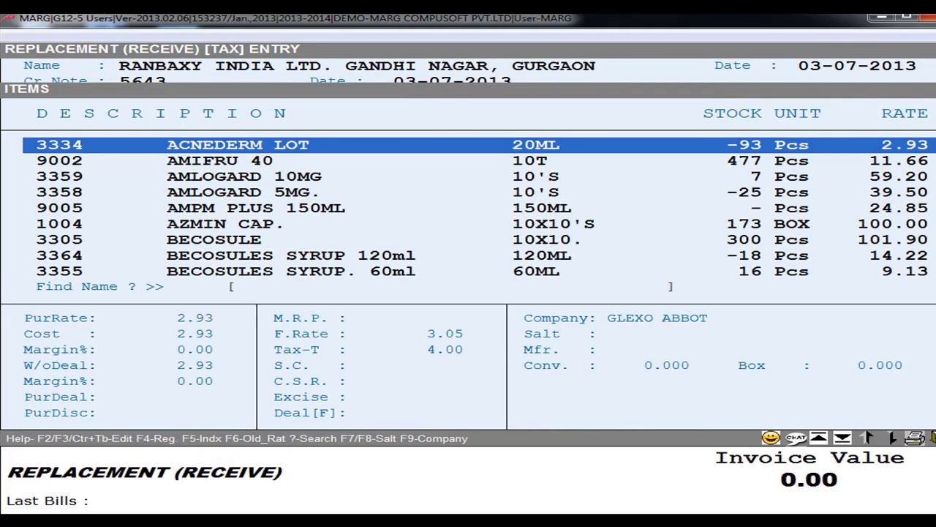
pyautogui.press('Down')
pyautogui.press('Return')
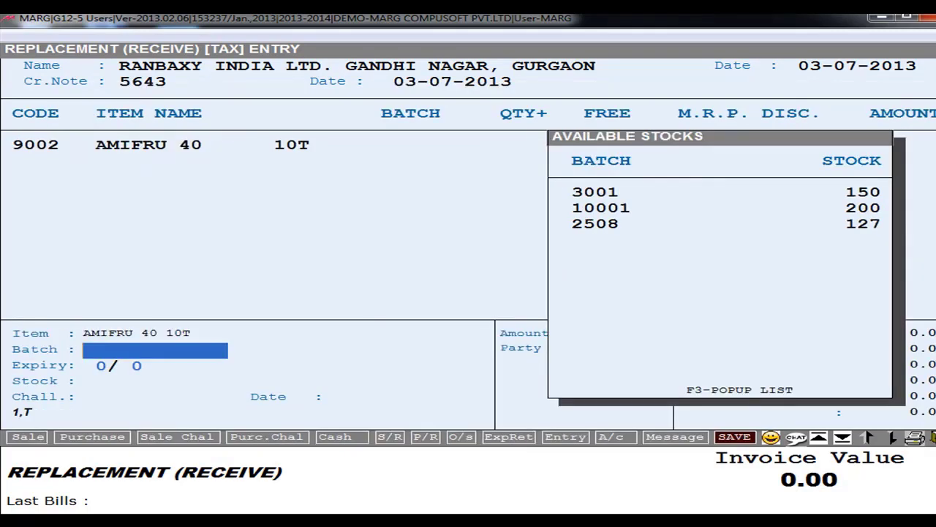
pyautogui.press('Return')
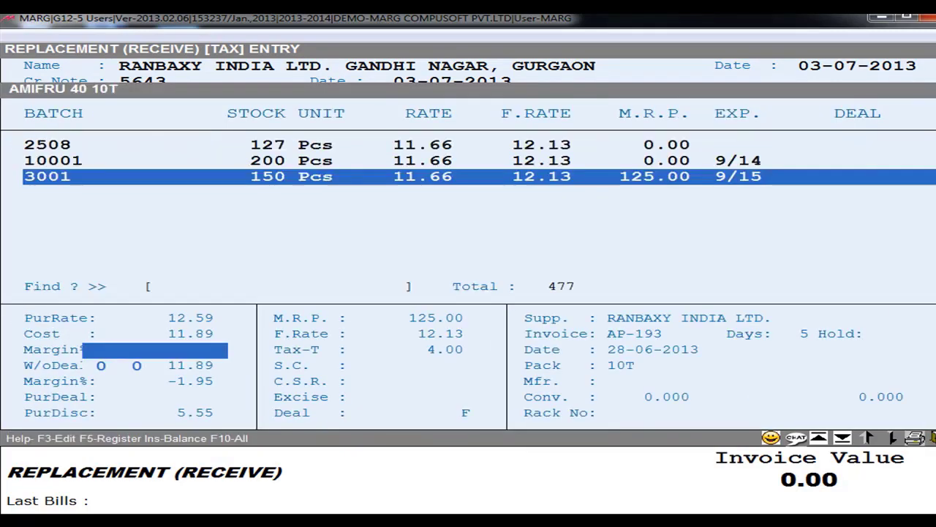
pyautogui.press('Return')
pyautogui.press('Return')
pyautogui.press('Return')
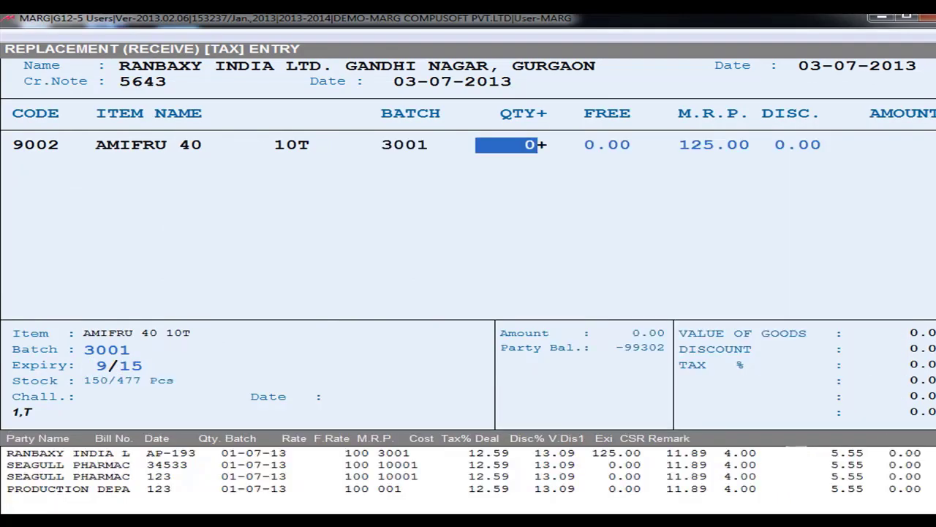
# Step: Enter a received quantity of 10 at M.R.P. 125.00 for AMIFRU 40 and accept its batch details
pyautogui.write('10')
pyautogui.press('Return')
pyautogui.press('Return')
pyautogui.press('Return')
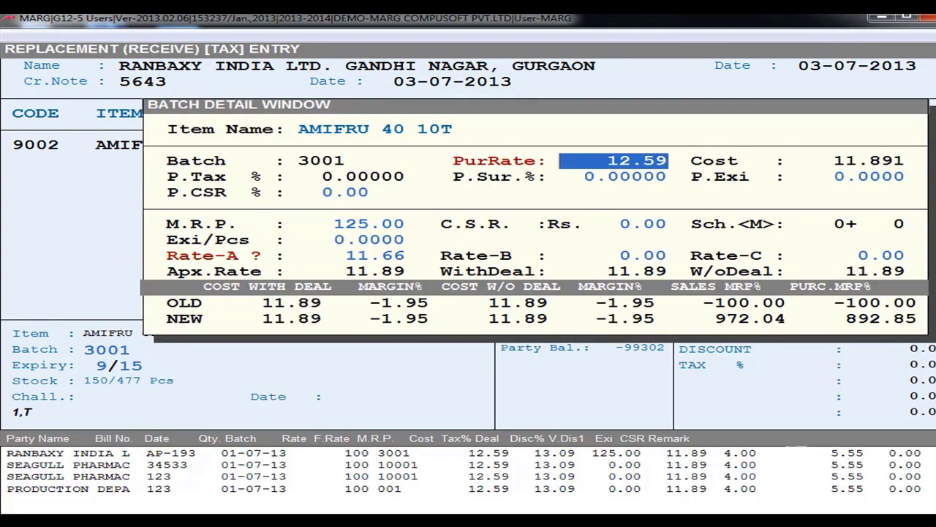
pyautogui.press('Return')
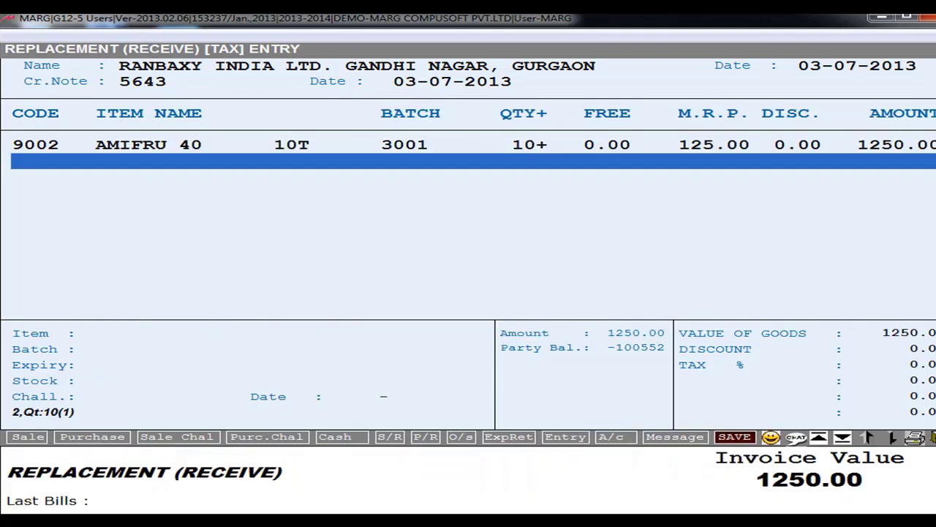
# Step: Finish the item entry, accept 0.00 as cash paid and save the replacement credit note
pyautogui.press('Return')
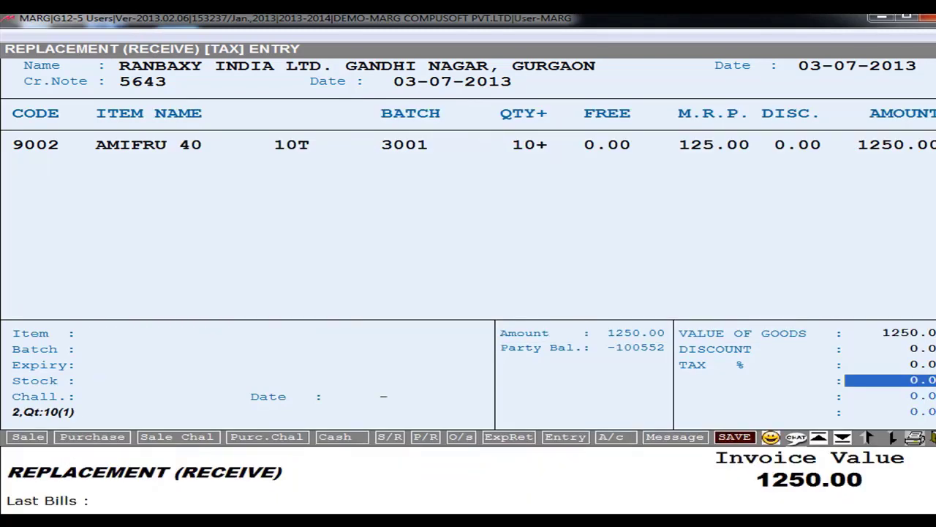
pyautogui.press('Return')
pyautogui.press('Return')
pyautogui.press('Return')
pyautogui.press('Return')
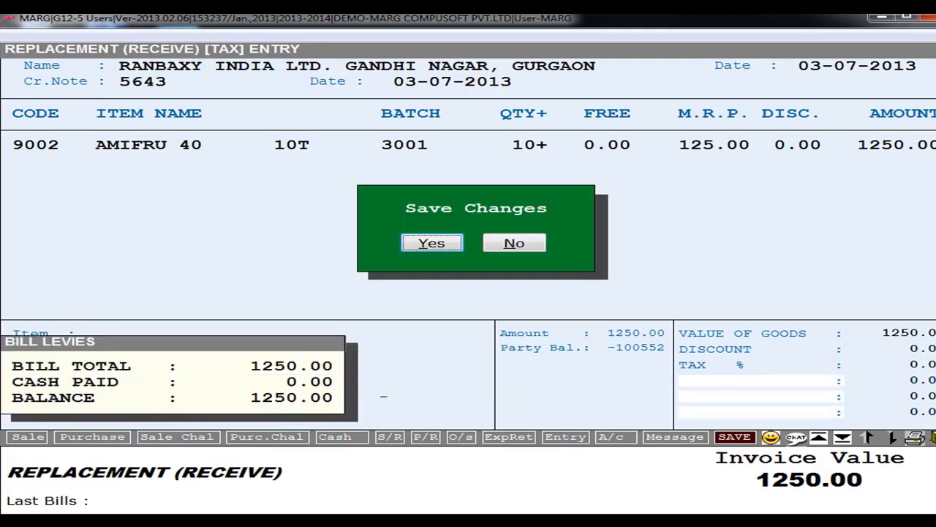
pyautogui.press('Return')
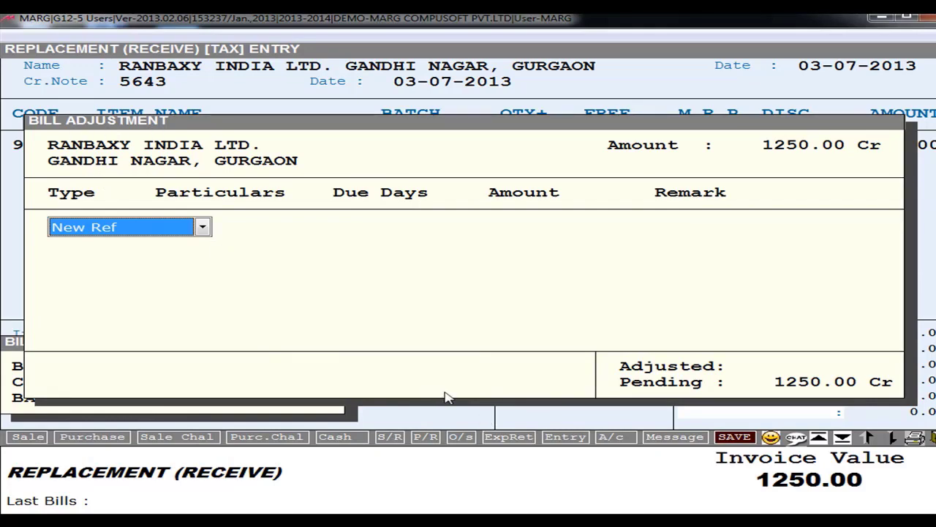
# Step: Set the bill adjustment type to Adj Ref and choose pending debit note DNB0002 to adjust against
pyautogui.click(206, 230)
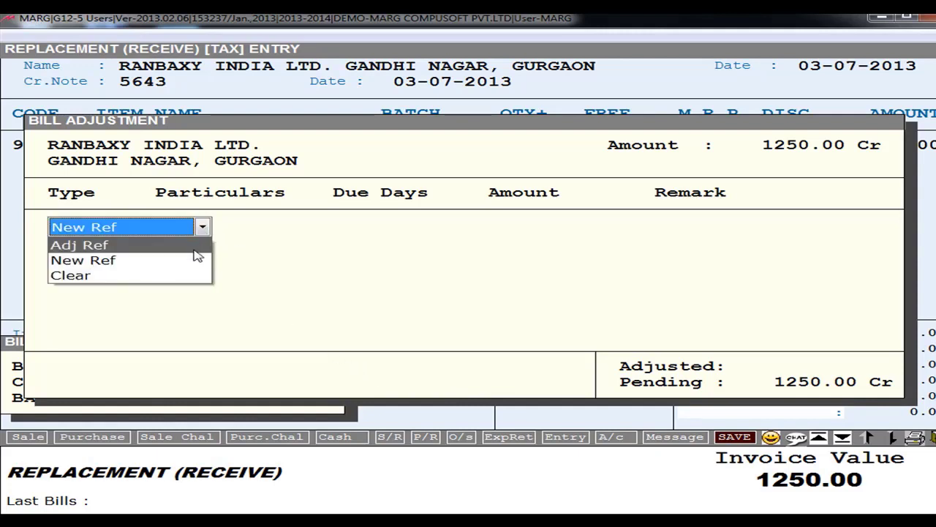
pyautogui.click(194, 249)
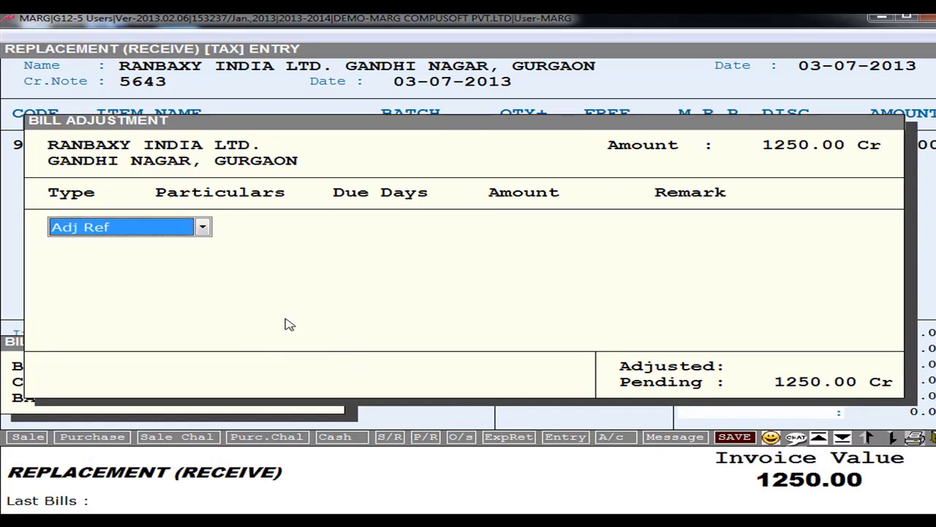
pyautogui.press('Return')
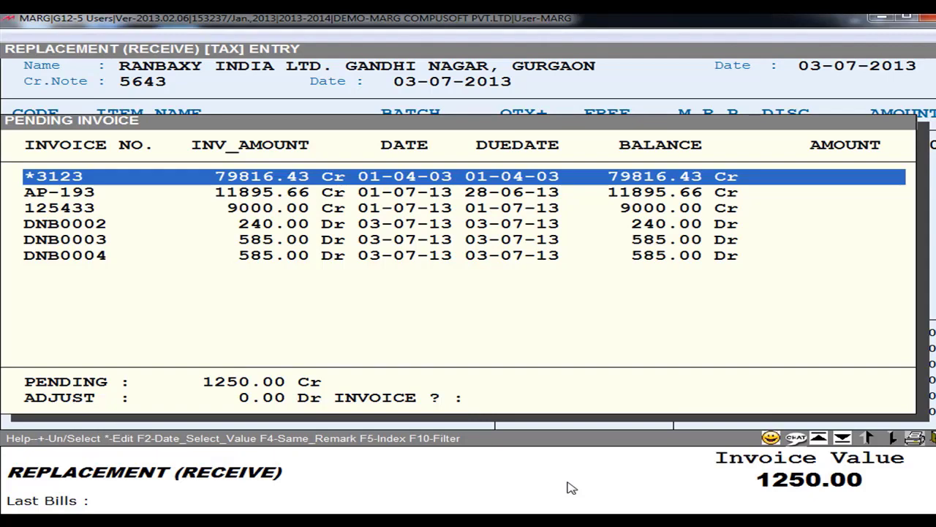
pyautogui.press('Down')
pyautogui.press('Down')
pyautogui.press('Down')
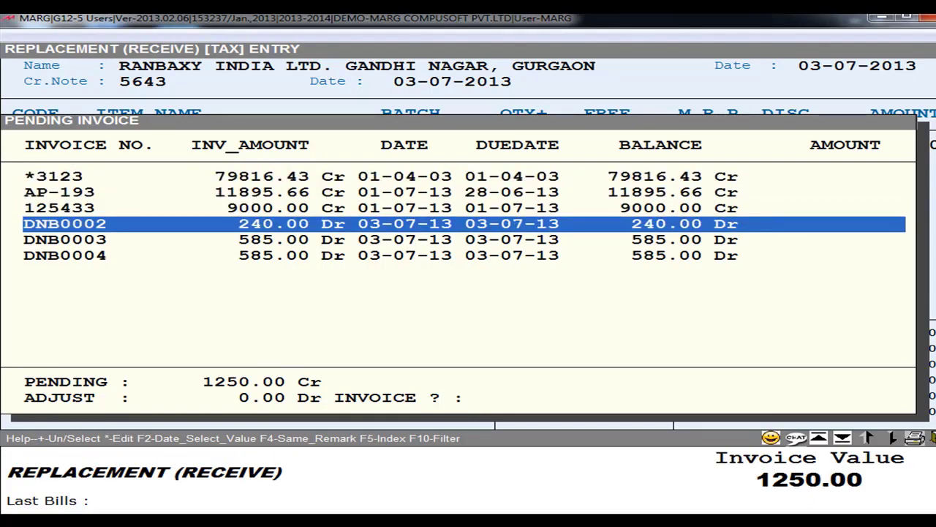
pyautogui.press('Return')
pyautogui.press('Return')
pyautogui.press('Return')
pyautogui.press('Return')
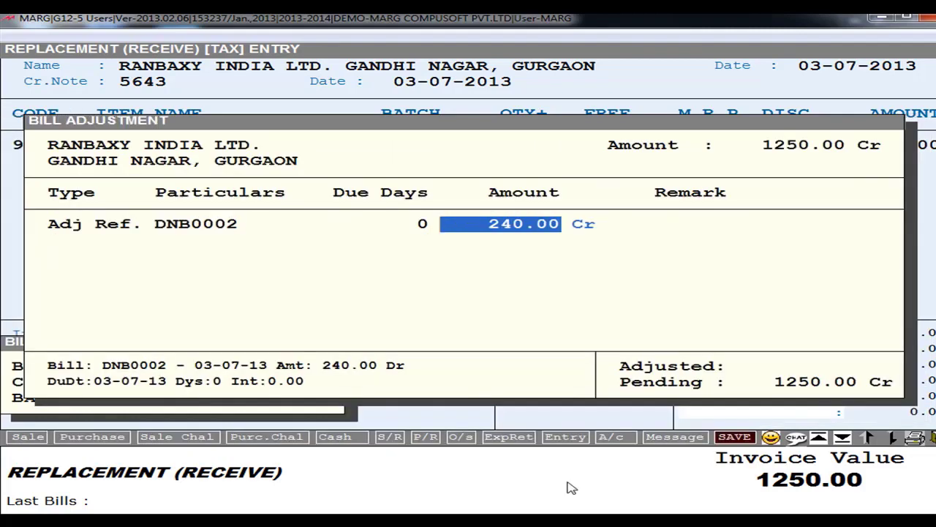
# Step: Accept the 240.00 Cr adjustment against DNB0002 and close the bill detail form without adding further details
pyautogui.press('Return')
pyautogui.press('Return')
pyautogui.press('Return')
pyautogui.press('Return')
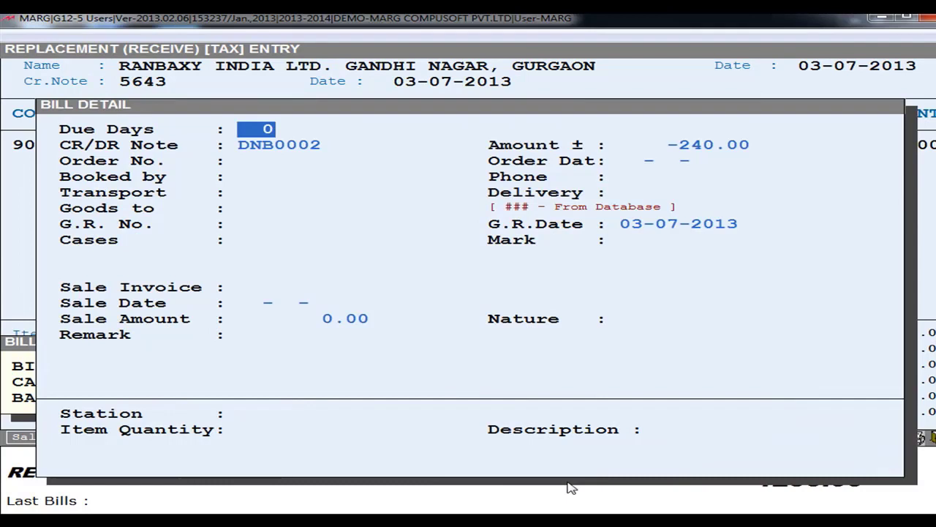
pyautogui.press('Escape')
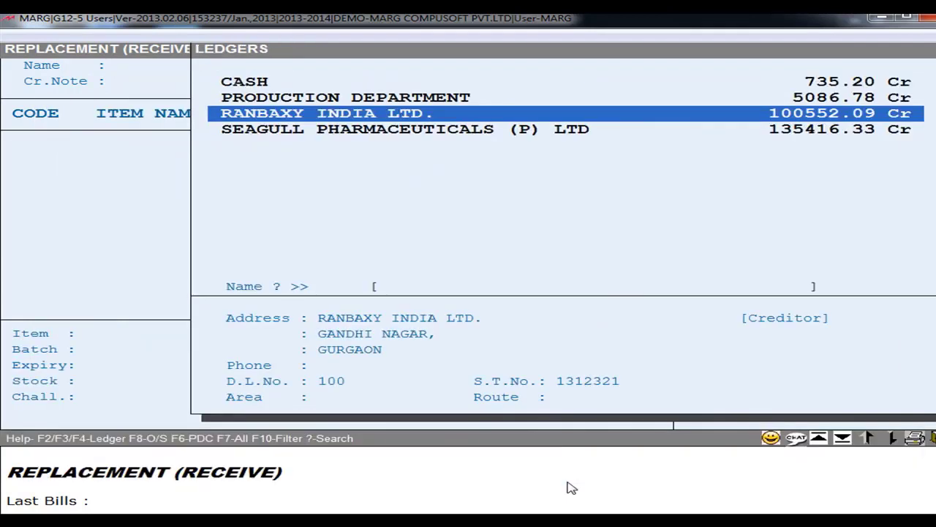